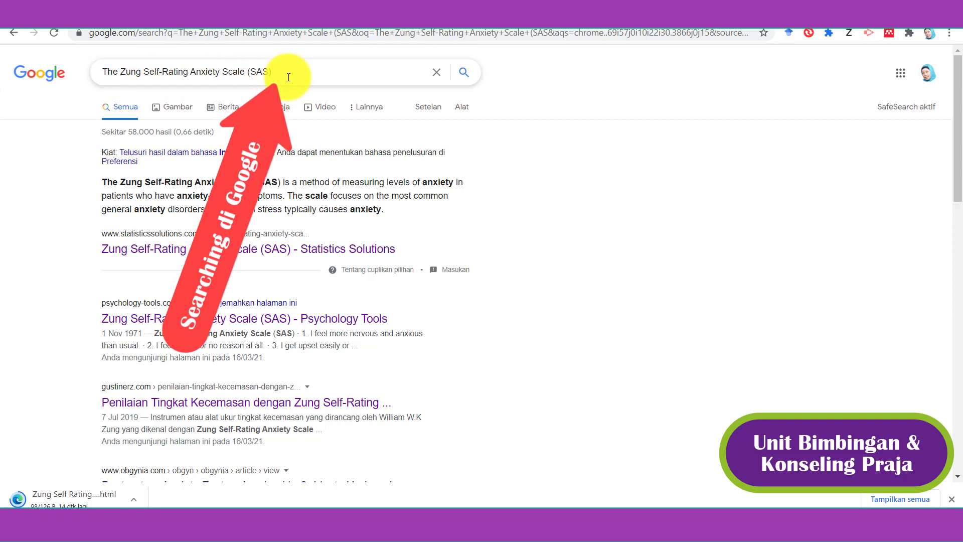
Search Google for "The Zung Self-Rating Anxiety Scale (SAS)" and open the Psychology Tools result in a new tab.
left_click(461, 81)
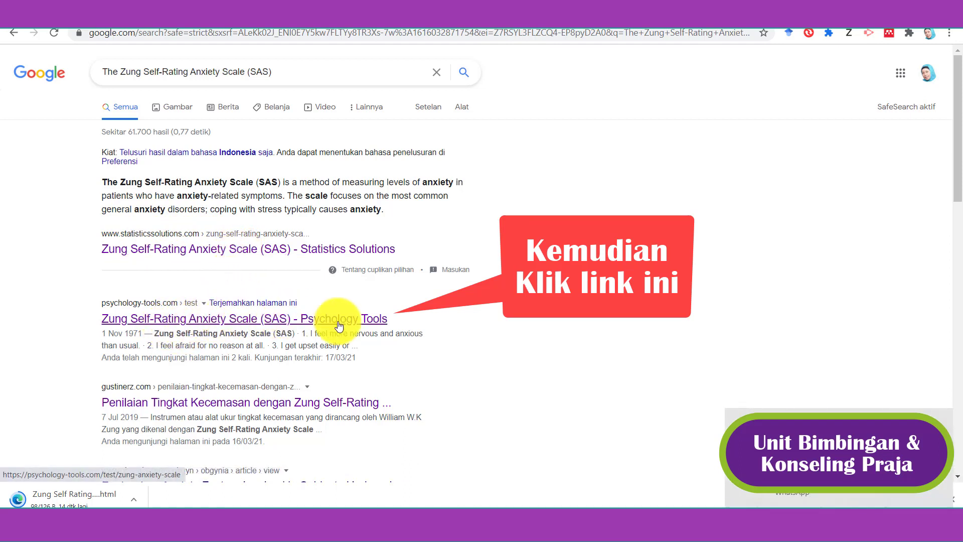
right_click(252, 319)
left_click(281, 327)
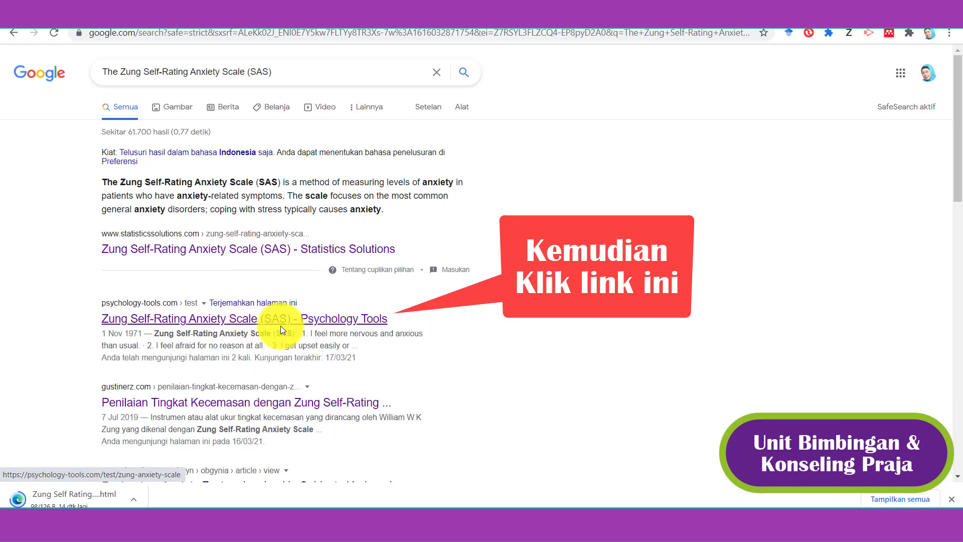
left_click(613, 21)
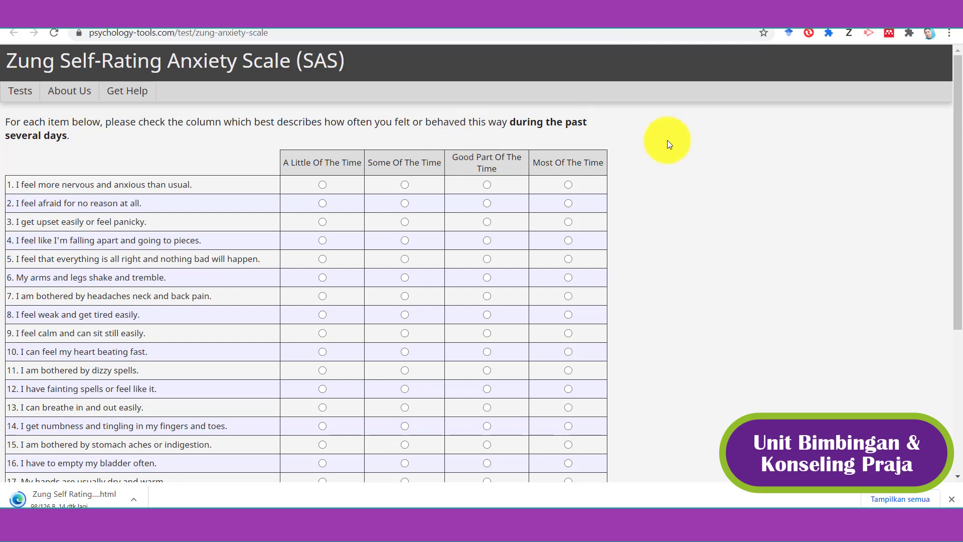
Review the statements and the four answer columns of the online Zung Self-Rating Anxiety Scale form.
mouse_move(959, 89)
left_mouse_down()
mouse_move(960, 176)
mouse_move(953, 97)
left_mouse_up()
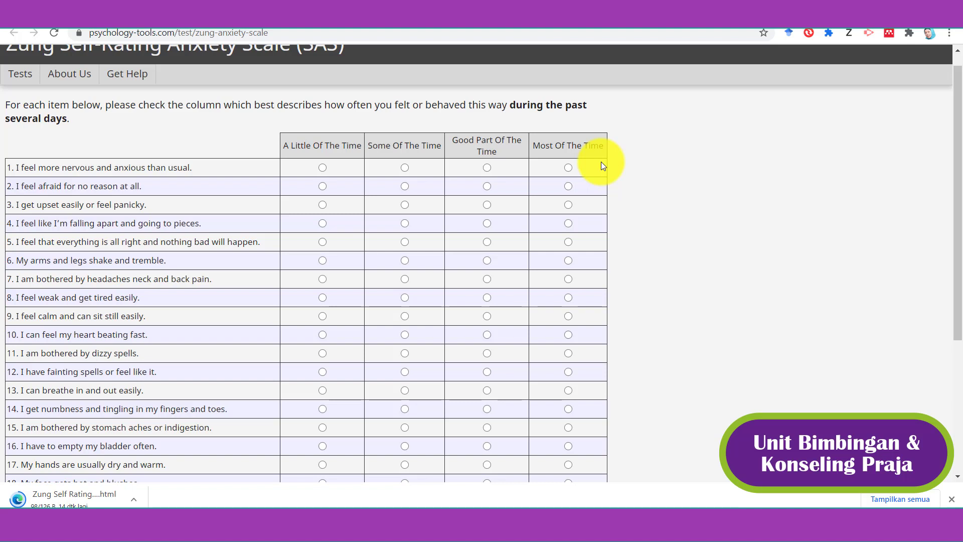
left_click_drag(957, 158, 957, 205)
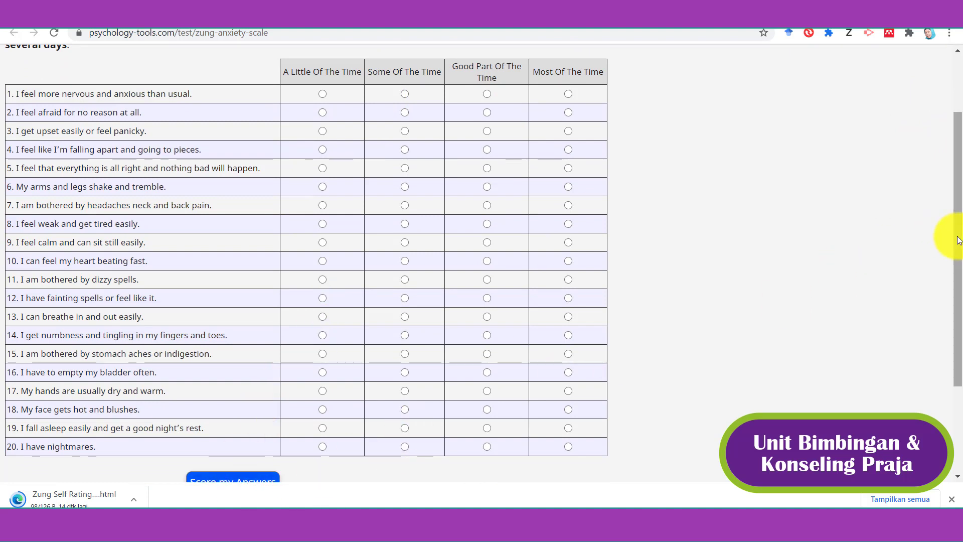
left_click_drag(957, 236, 949, 257)
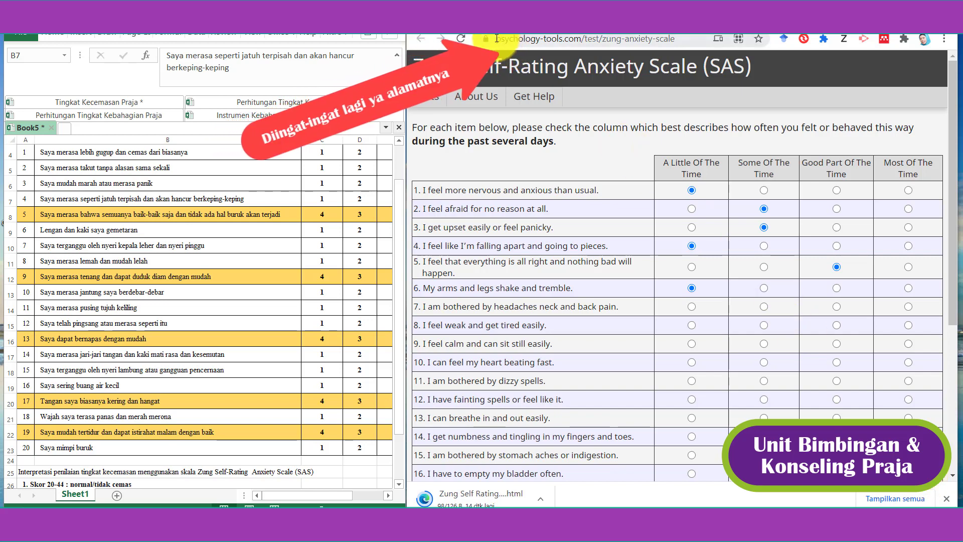
Highlight the test page's address and compare the Indonesian statement table in the workbook with the online form.
left_click_drag(495, 40, 683, 38)
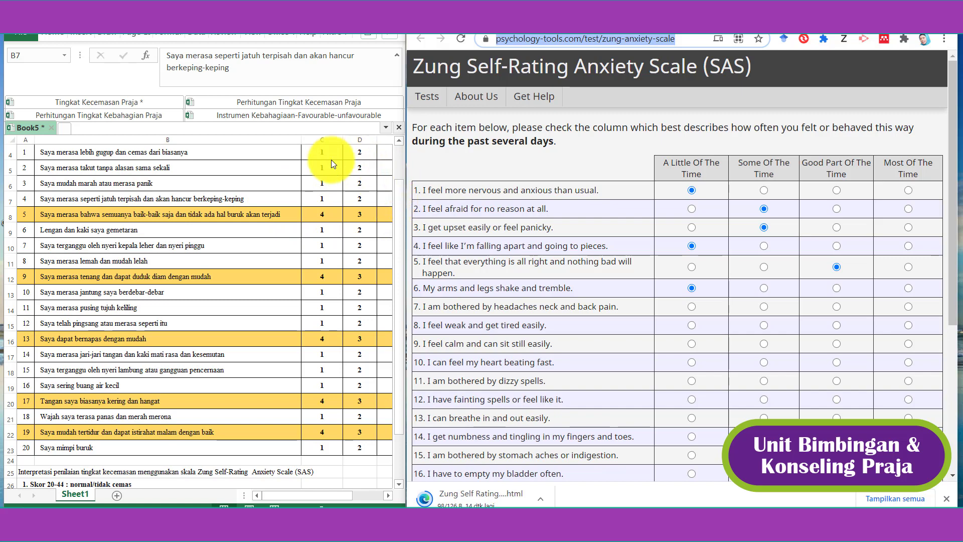
left_click(402, 198)
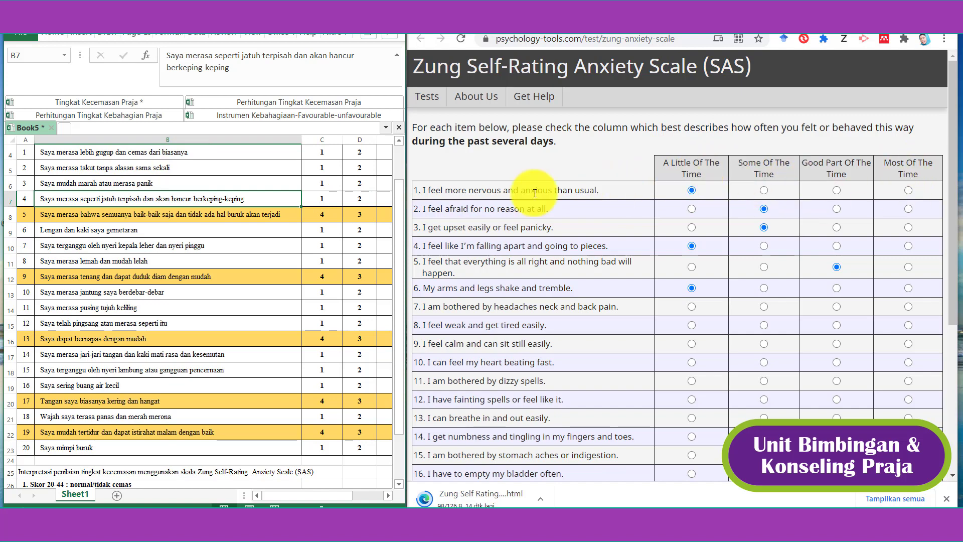
left_click_drag(399, 202, 399, 180)
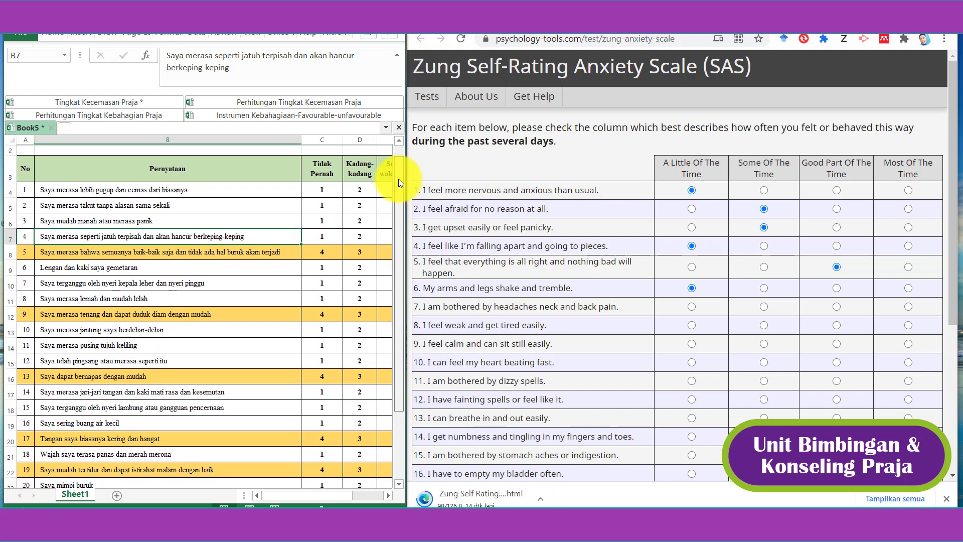
left_click_drag(398, 179, 398, 200)
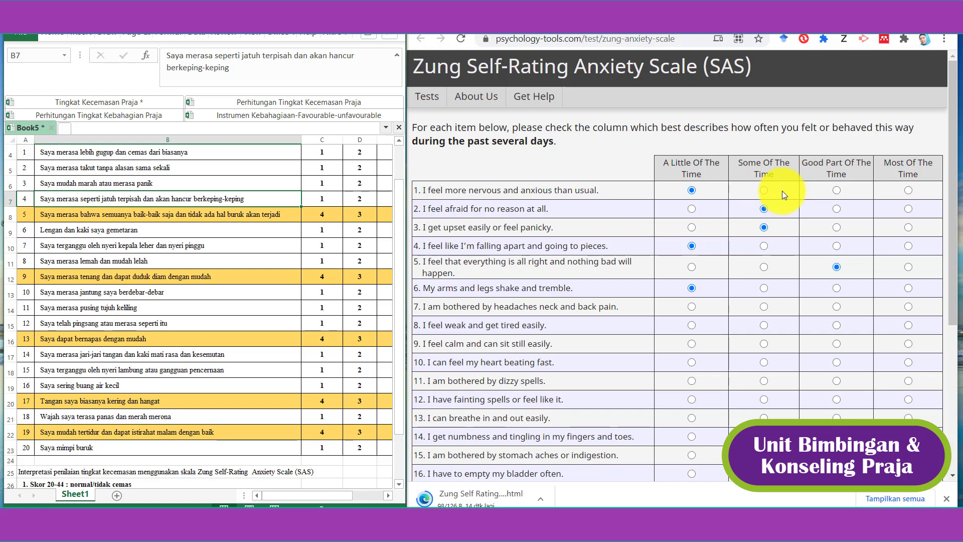
scroll(399, 196, "up", 1)
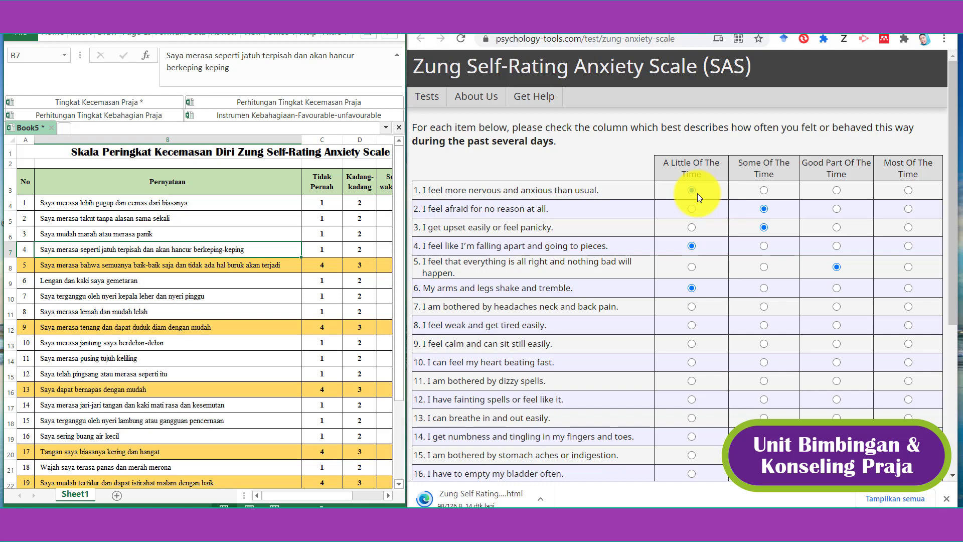
Answer item 1 with Some Of The Time, item 2 with A Little Of The Time, and item 5 with Good Part Of The Time.
left_click(763, 190)
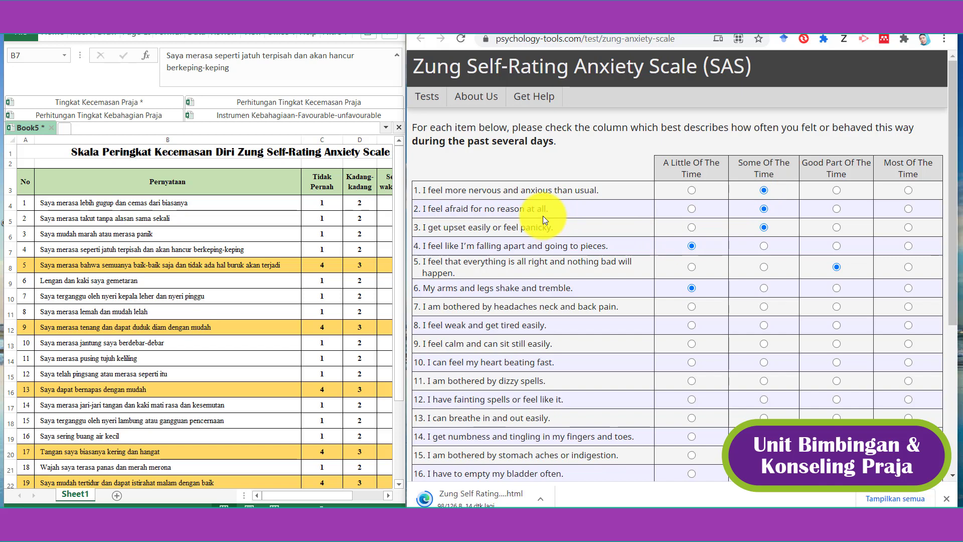
left_click(691, 208)
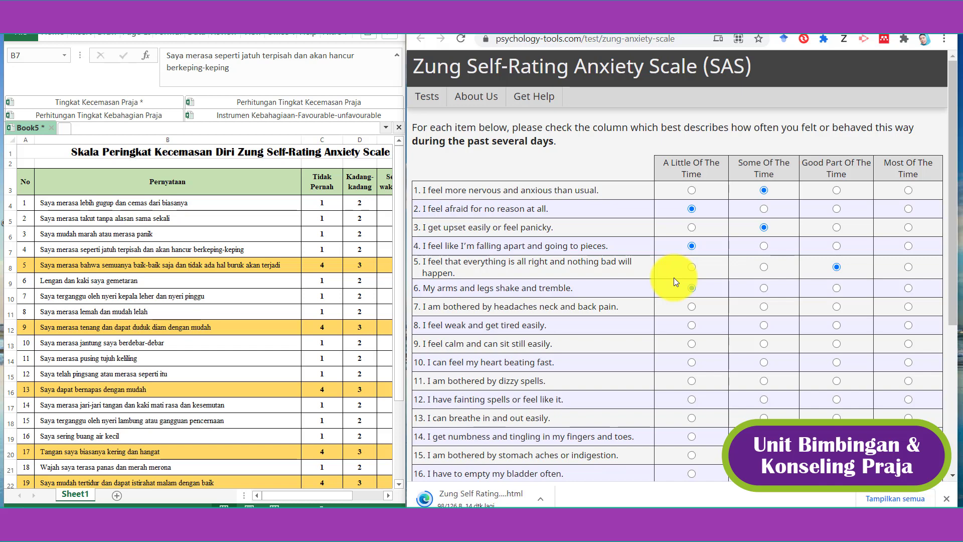
left_click(836, 267)
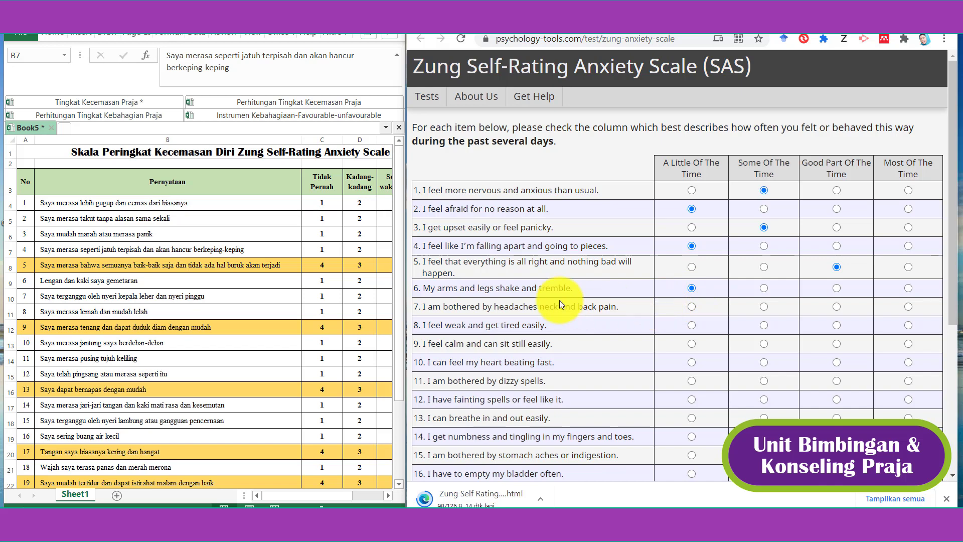
Answer items 7, 8, 10 Some Of The Time; 9 Good Part Of The Time; 11, 12 A Little Of The Time; 13 Most Of The Time.
left_click(206, 297)
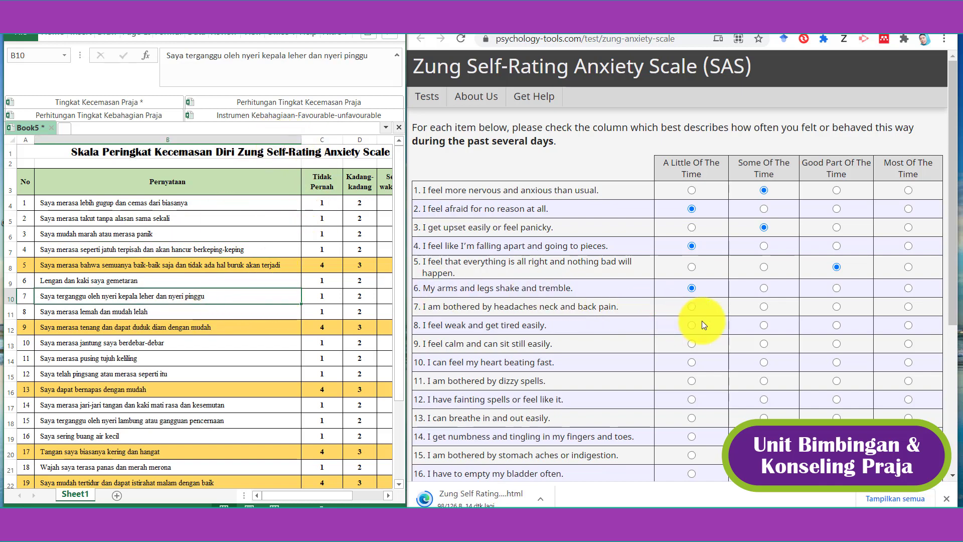
left_click(764, 307)
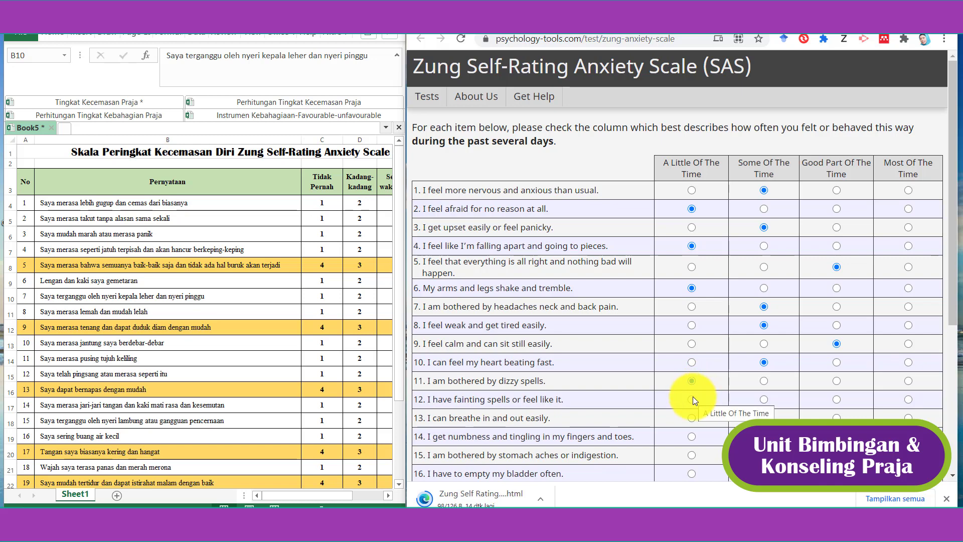
left_click(692, 398)
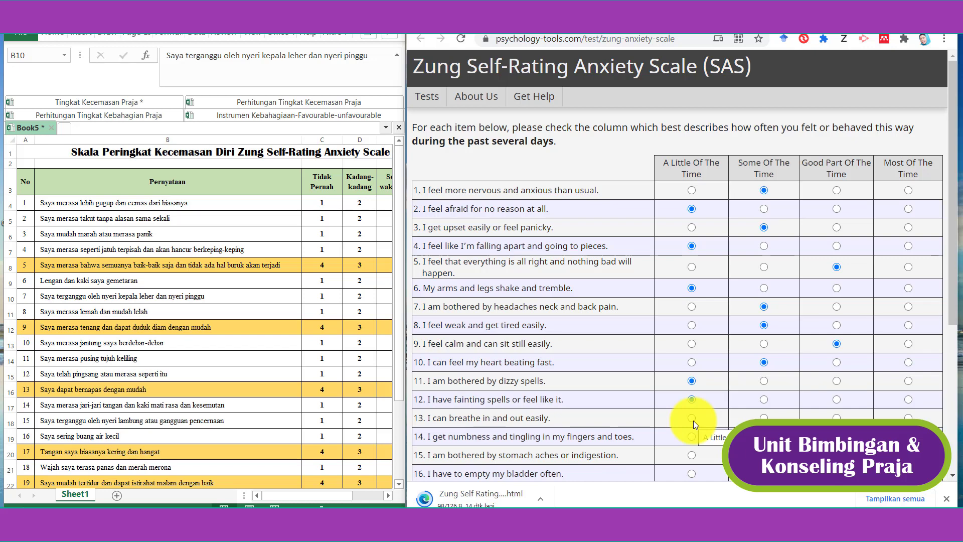
left_click(763, 418)
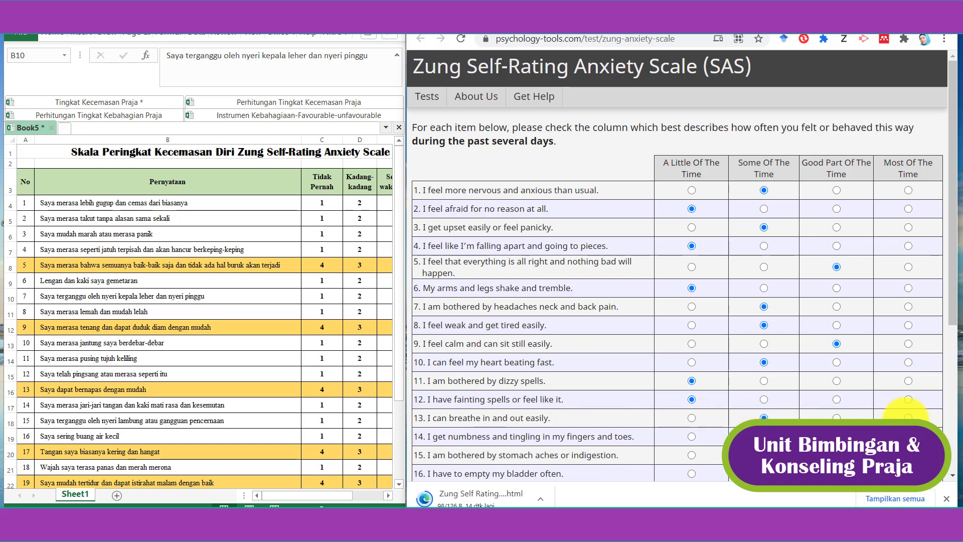
left_click(908, 418)
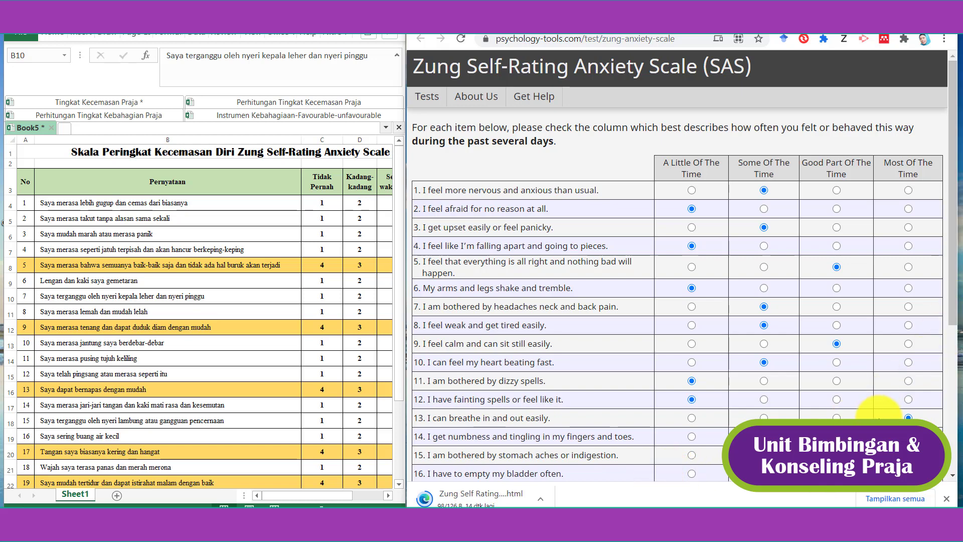
left_click(907, 417)
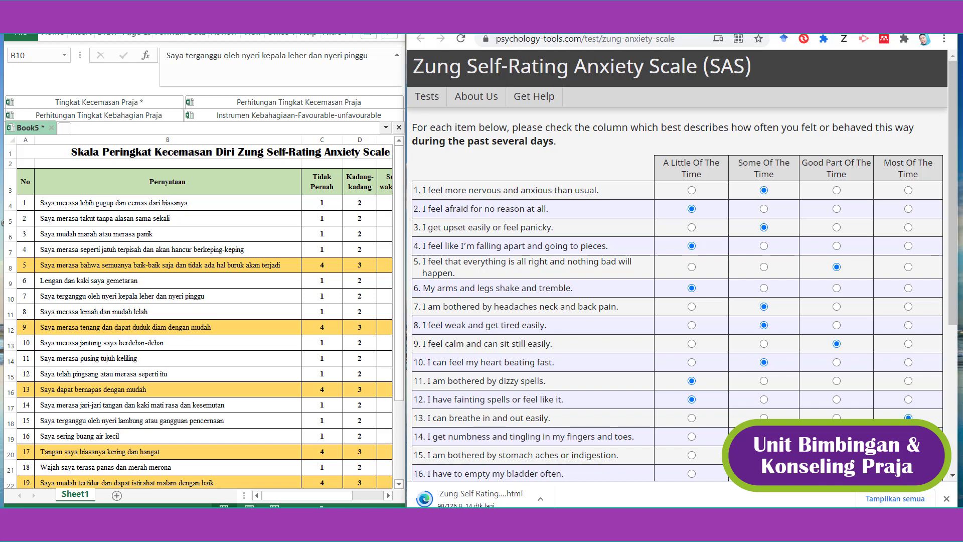
Answer items 14, 15 and 16 with Some Of The Time, item 17 with Most Of The Time, and item 18 with A Little Of The Time.
left_click(952, 476)
left_click(954, 476)
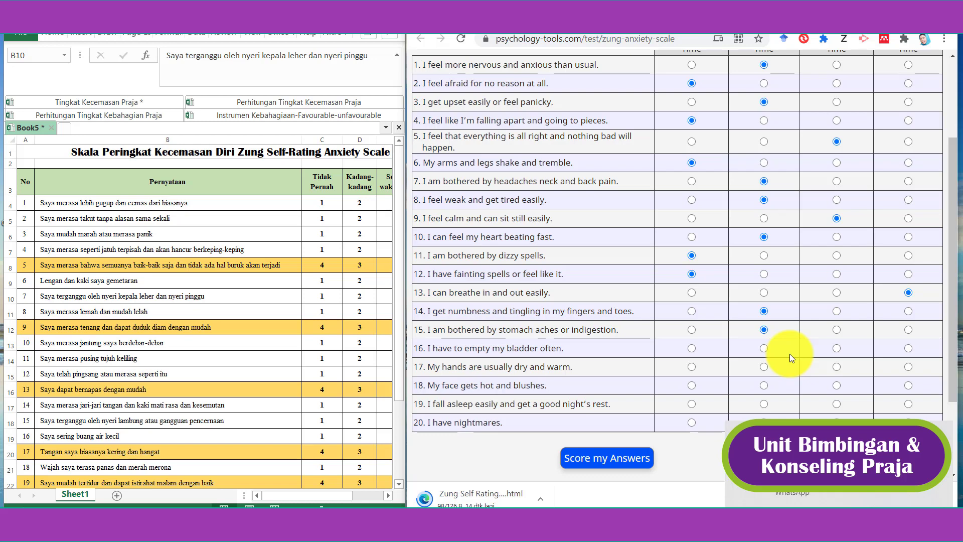
left_click(764, 349)
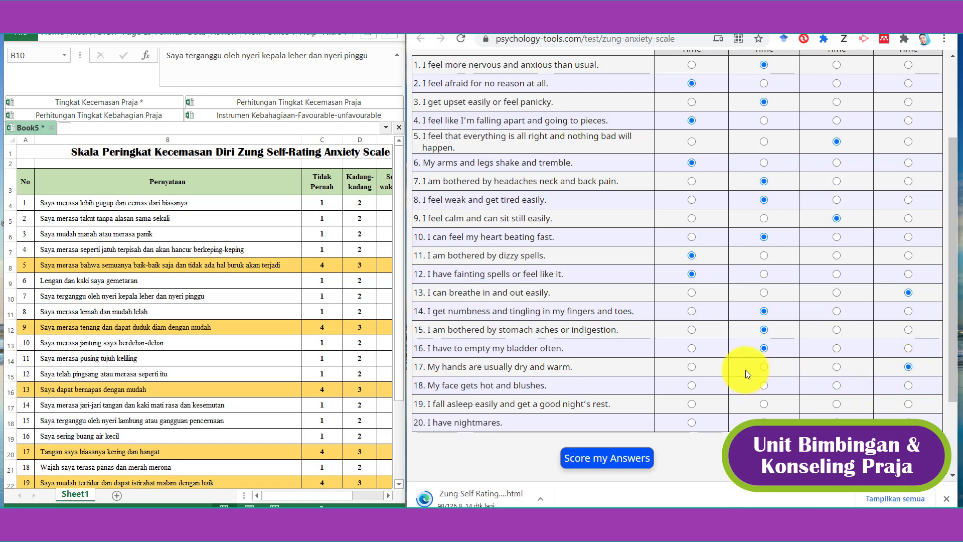
left_click(691, 385)
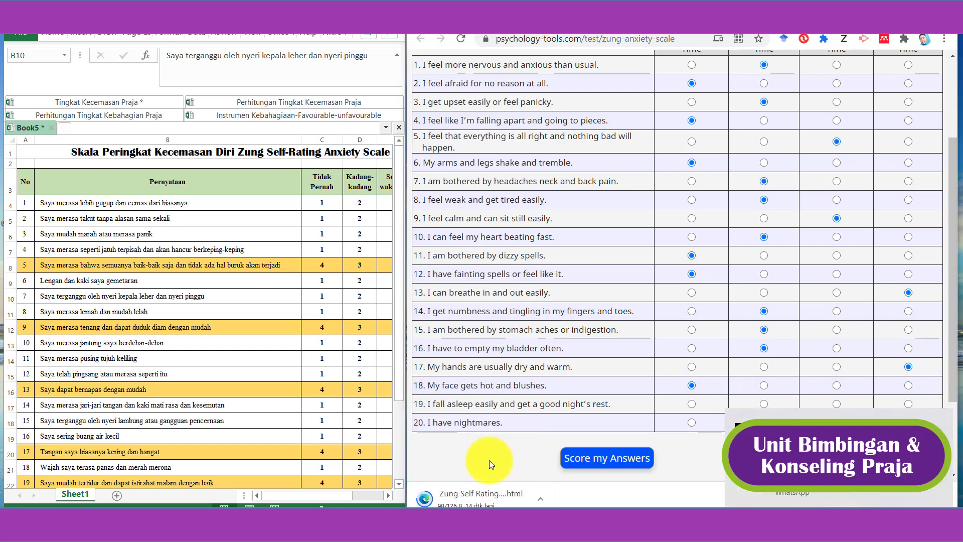
Answer item 19 with Most Of The Time and item 20 with A Little Of The Time, and submit the form for scoring.
left_click(402, 369)
left_click_drag(403, 389, 403, 435)
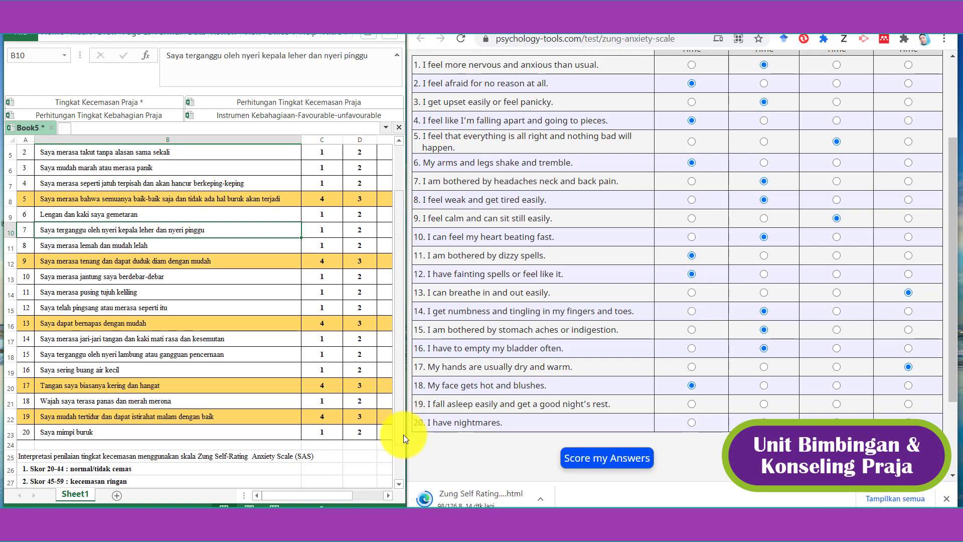
left_click(910, 404)
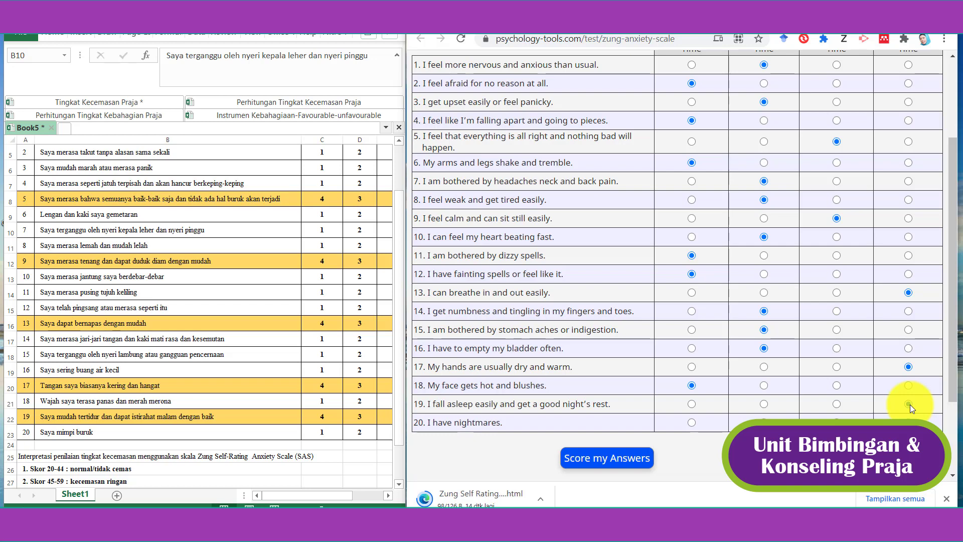
left_click(908, 404)
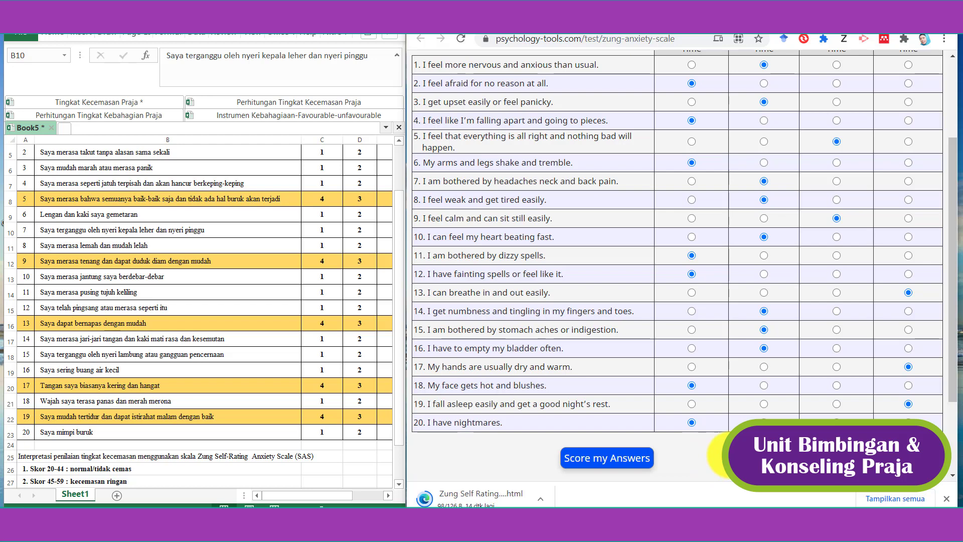
left_click(612, 458)
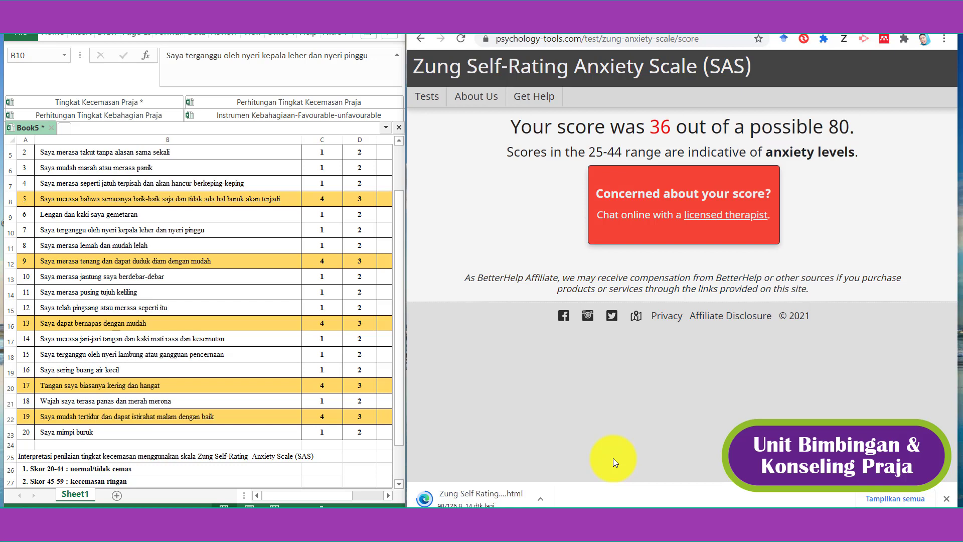
Bring the workbook's score interpretation into view beside the test score, switch to PowerPoint and paste the screenshot onto the slide.
left_click(398, 411)
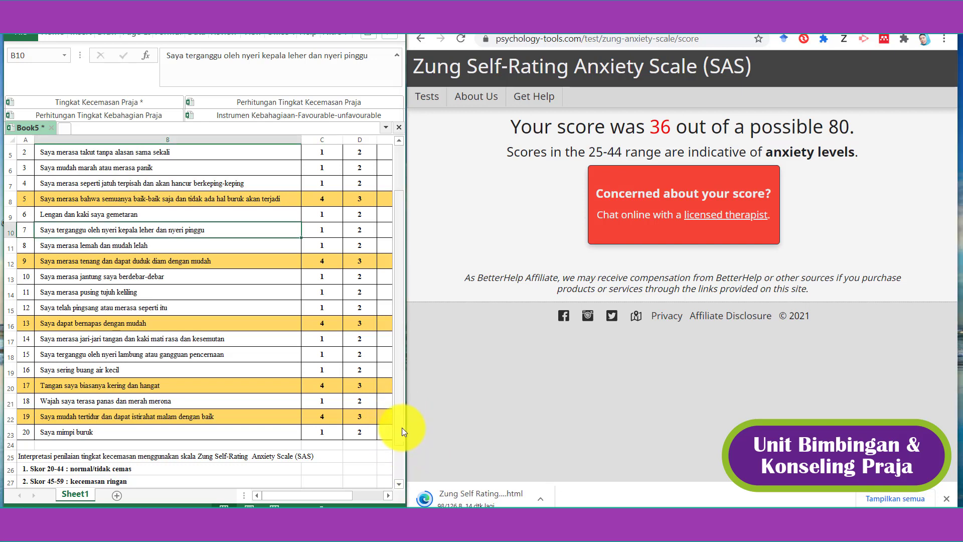
scroll(402, 427, "down", 1)
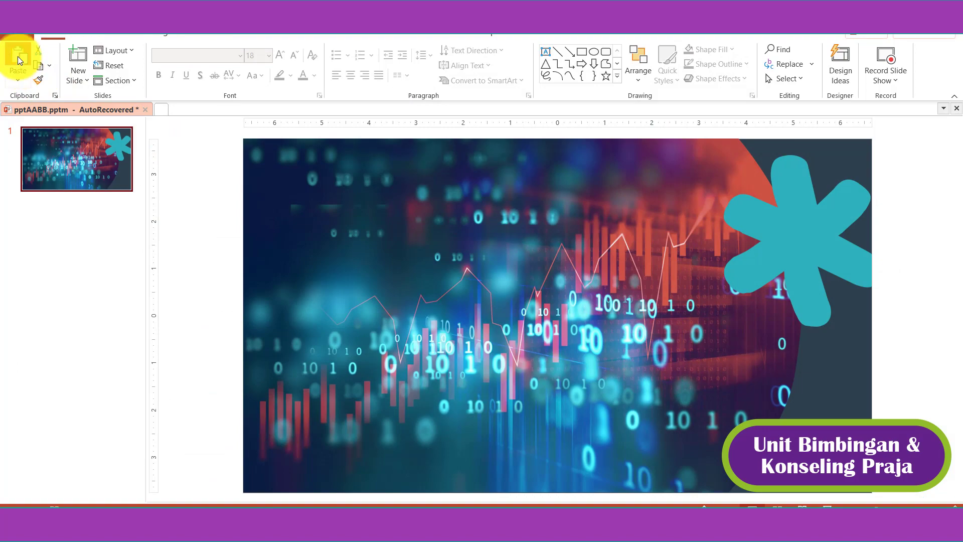
left_click(17, 56)
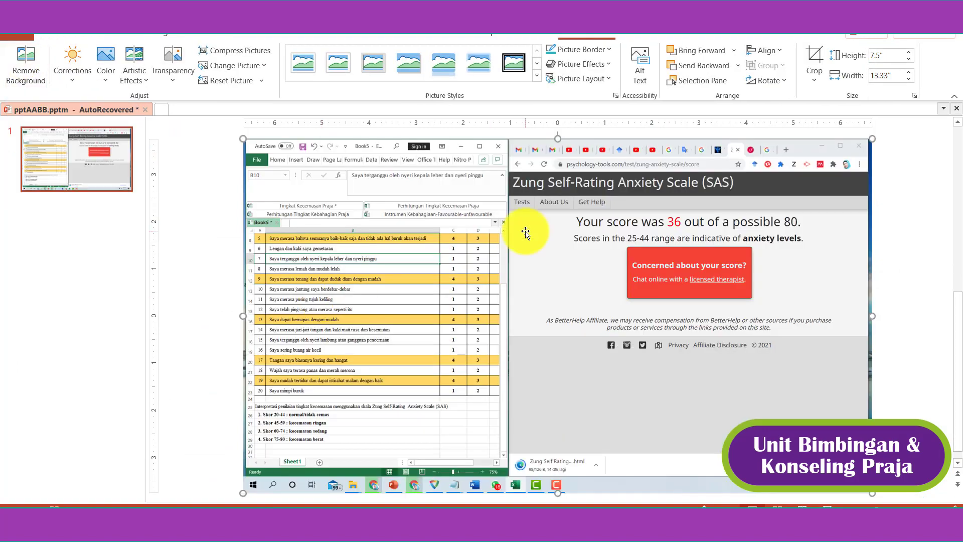